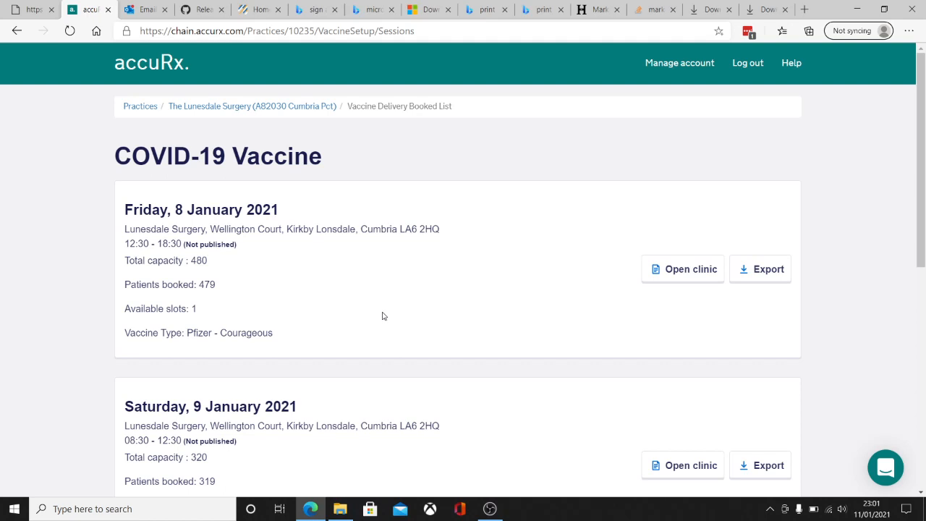
Step: Export the Friday 8 January 2021 clinic bookings from accuRx as session-3135.csv
click(768, 275)
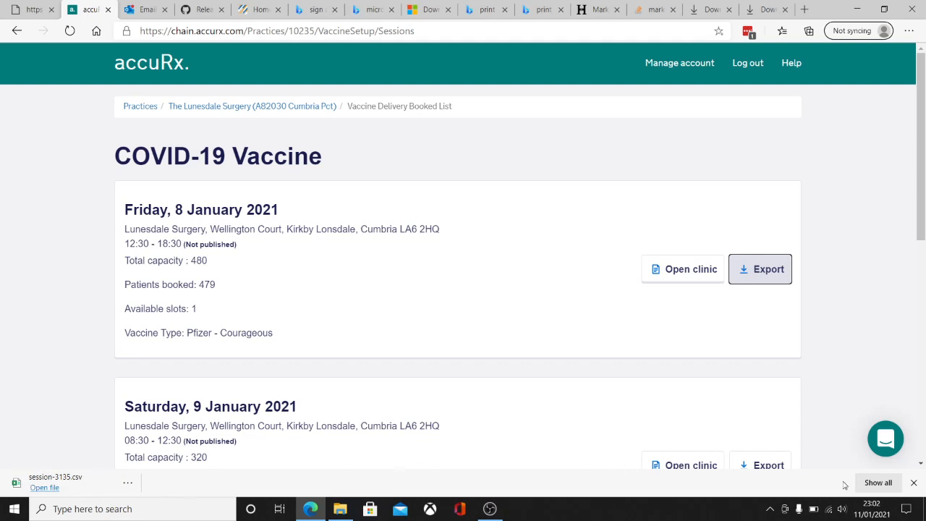
click(914, 483)
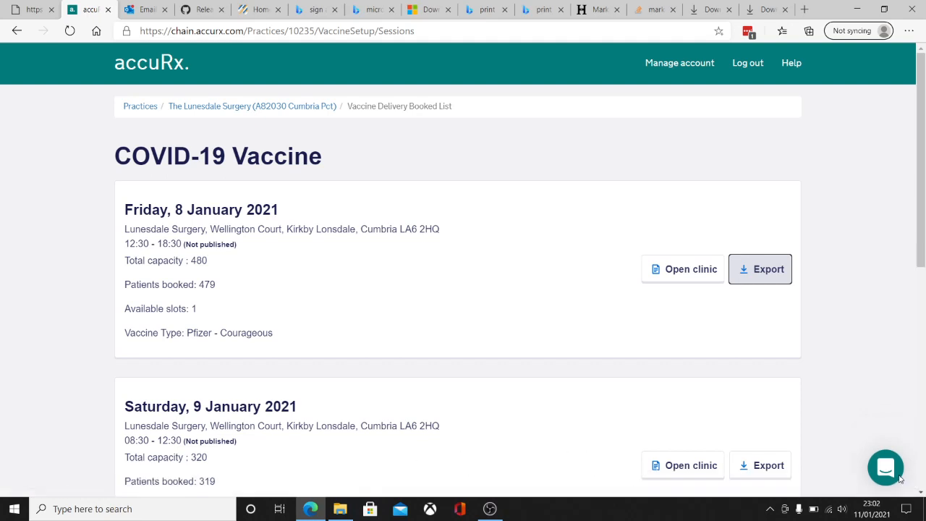
click(15, 509)
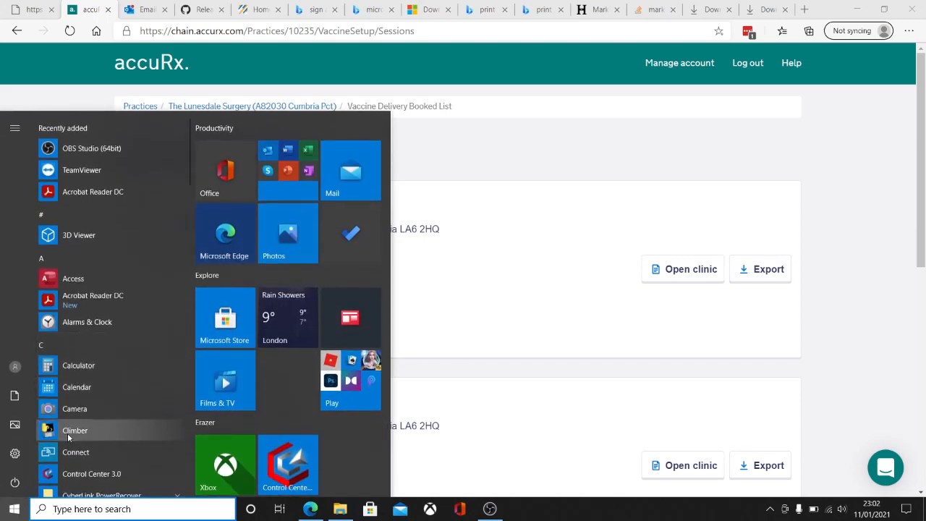
Step: Launch Covid Climber and enter the full names of the three vaccinators
click(72, 432)
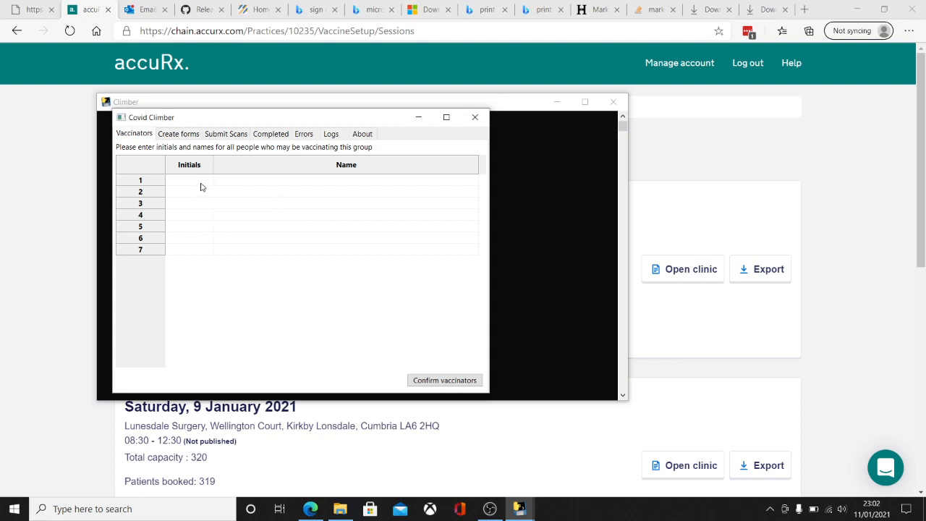
key(Tab)
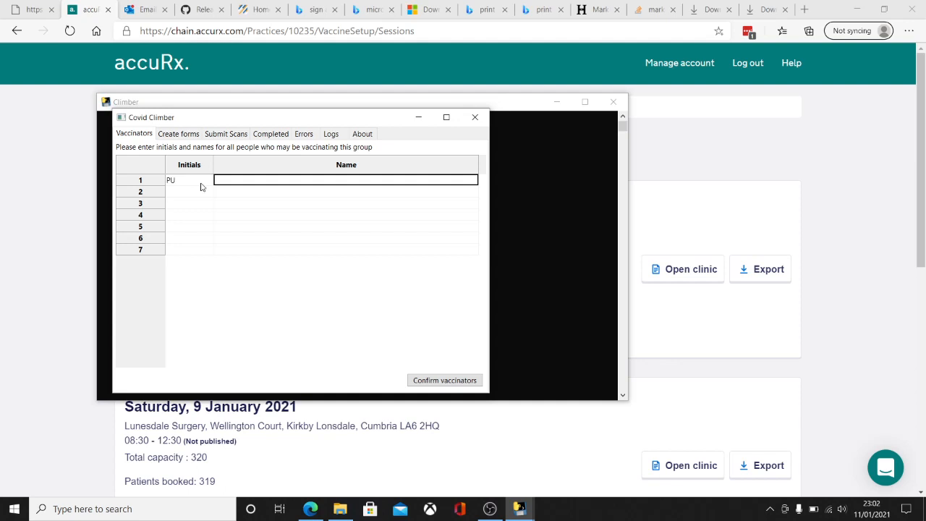
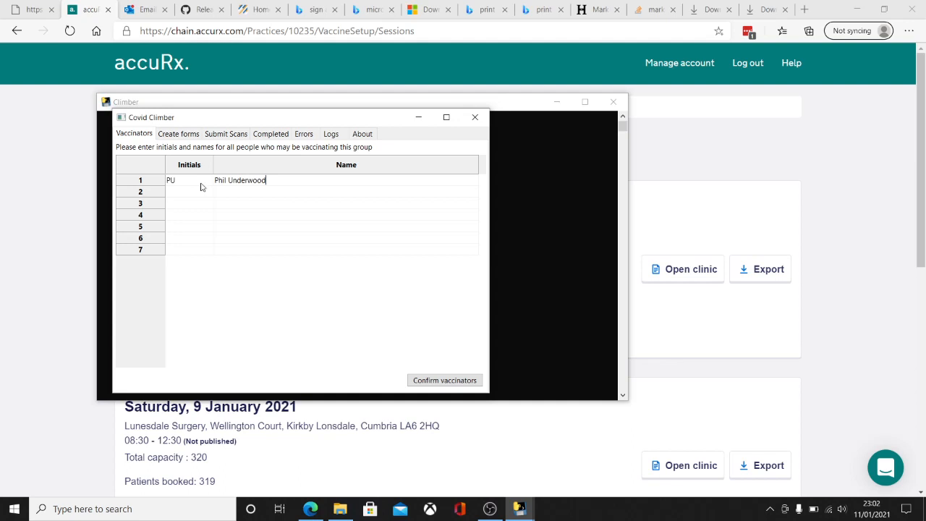
key(Return)
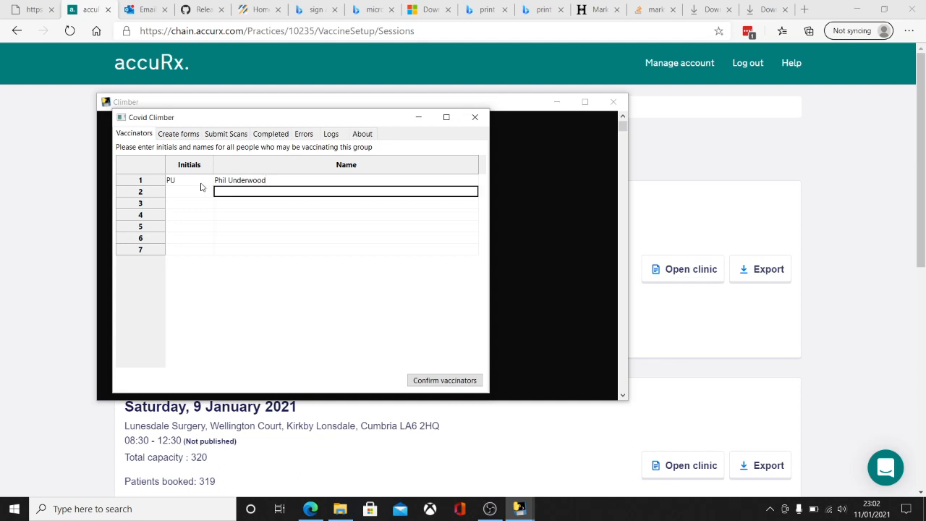
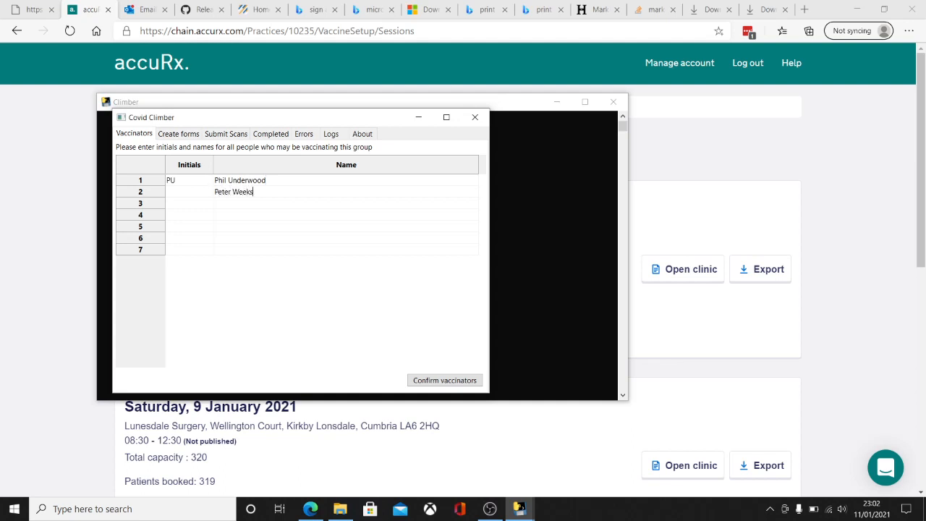
key(Return)
Step: Fill in the initials for the second and third vaccinators
click(176, 195)
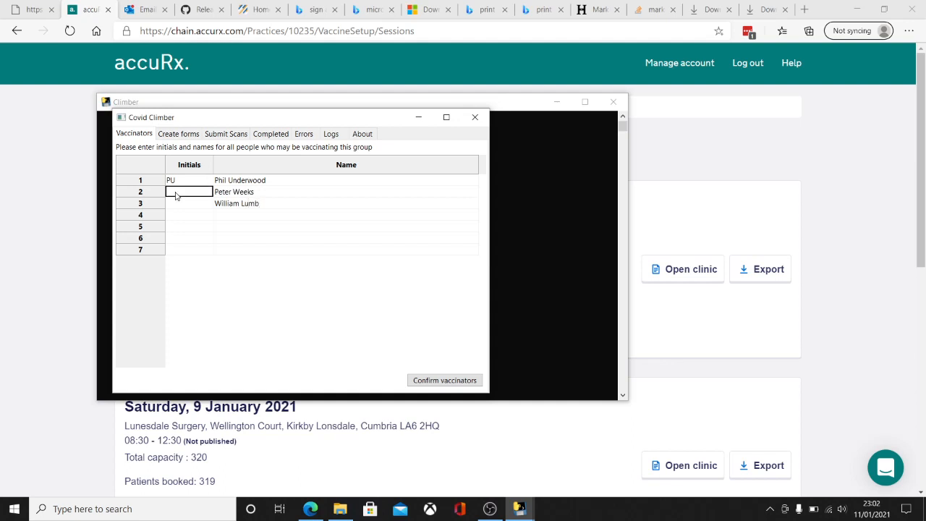
text(PJW)
click(178, 205)
text(WL)
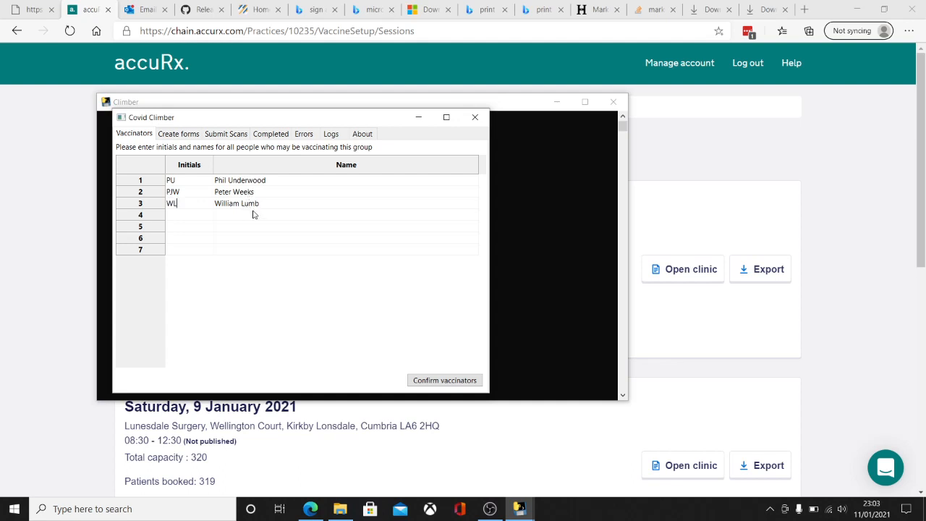
Step: Confirm the vaccinator list and log in to Outcomes4Health with the username and password
click(427, 381)
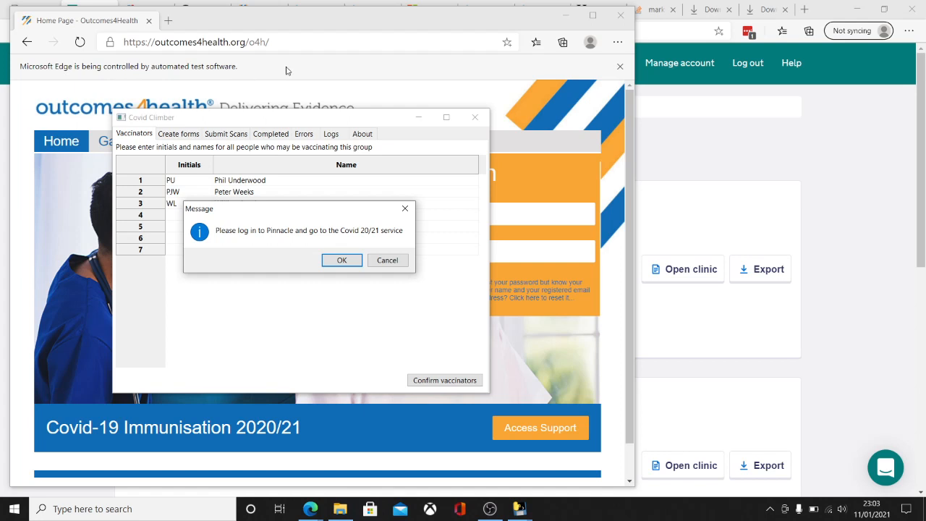
click(491, 72)
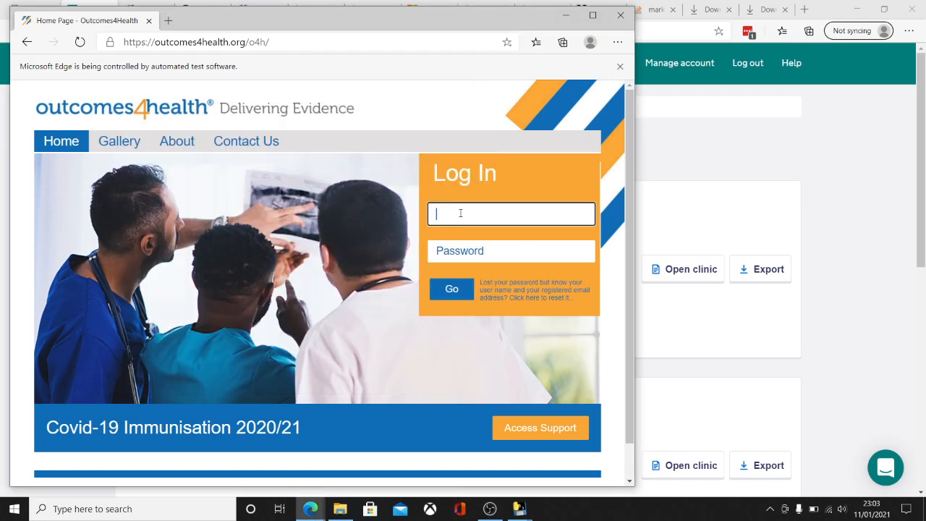
key(Tab)
text(••••)
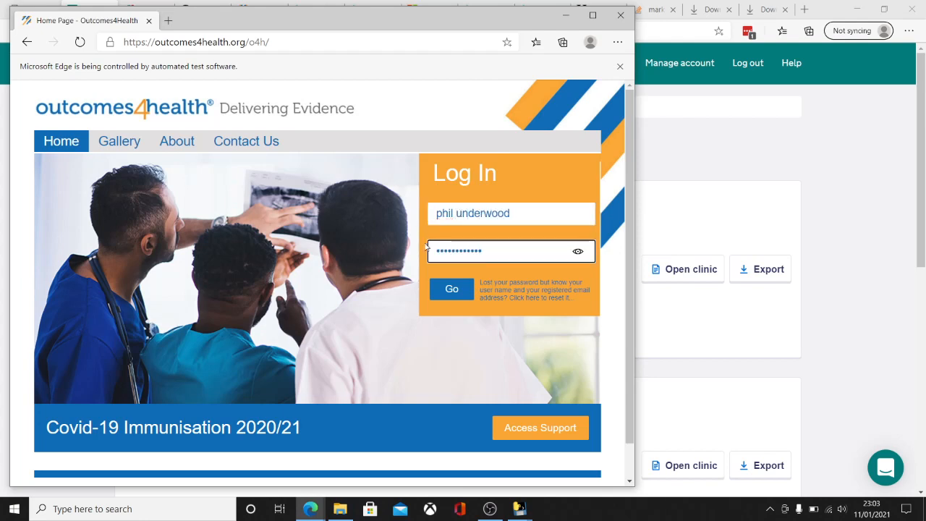
click(452, 289)
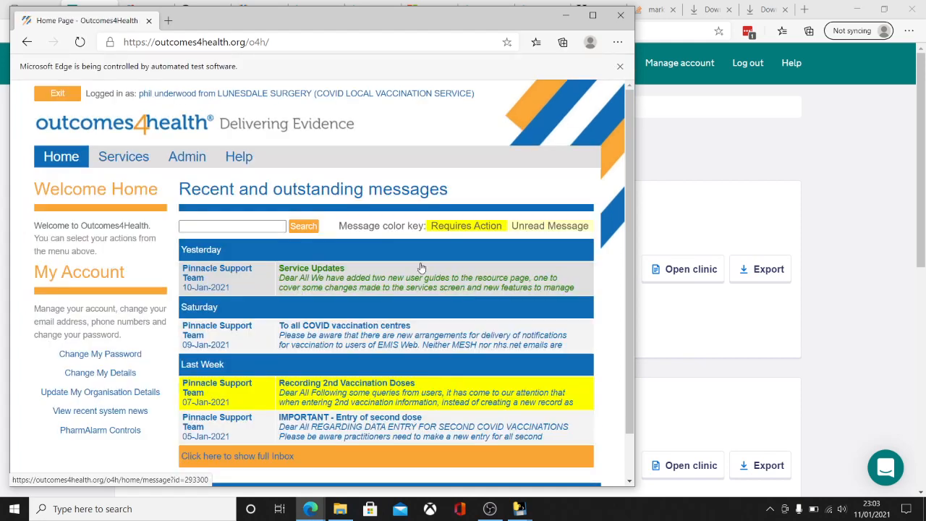
Step: Open a COVID Vaccine 2020/21 service record after passing the security word check
click(123, 156)
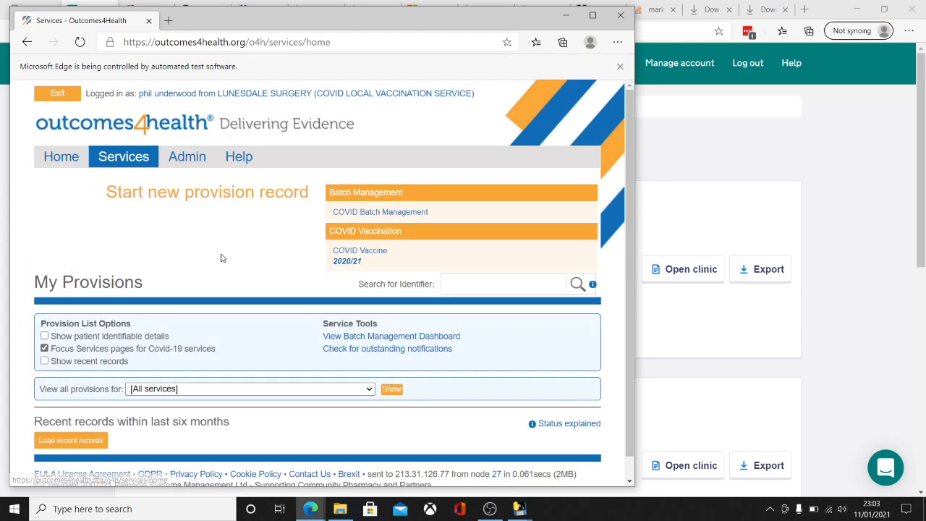
click(353, 254)
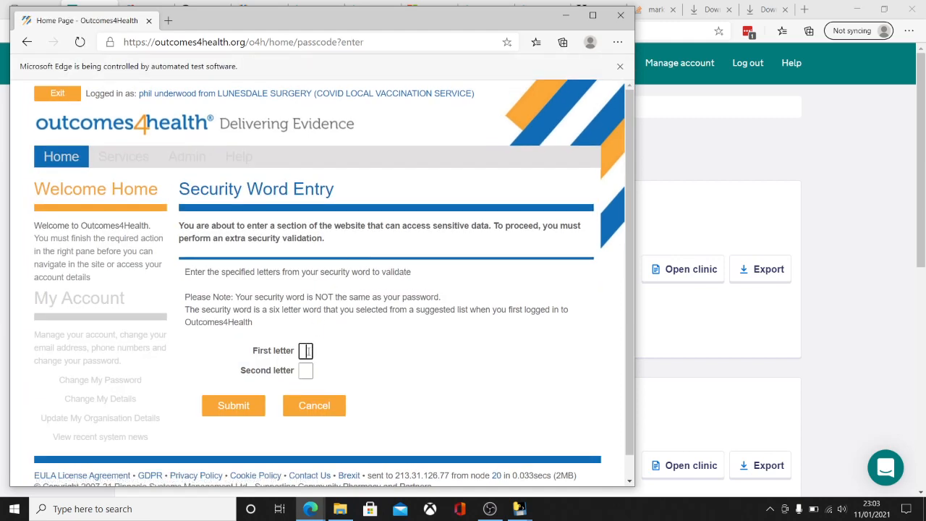
click(250, 404)
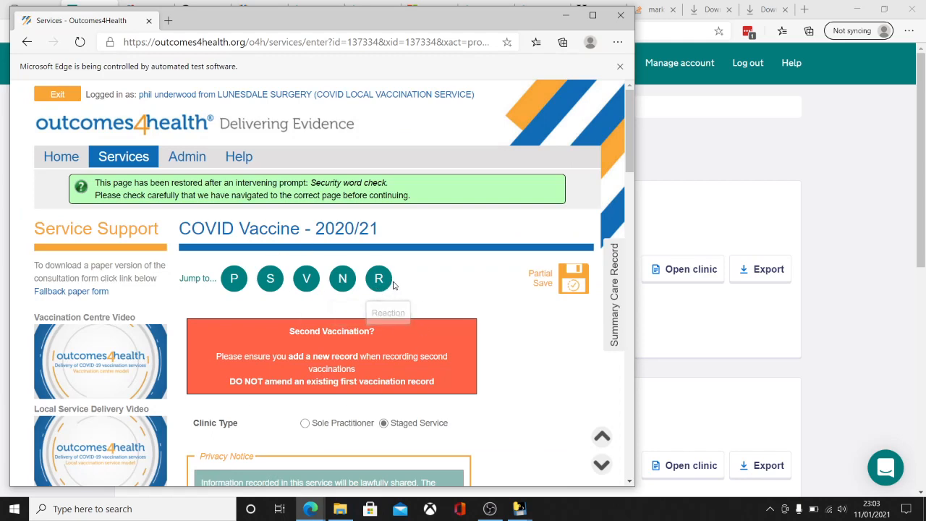
key(alt+Tab)
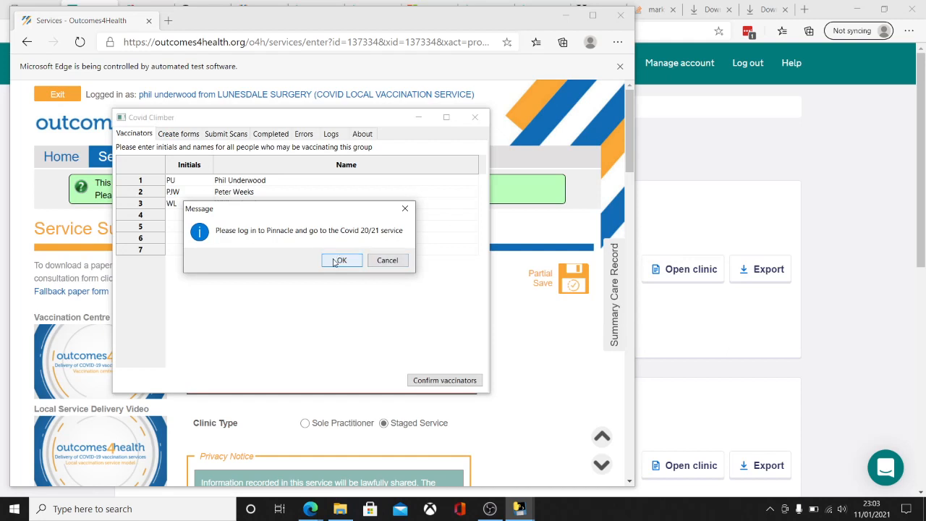
Step: Dismiss the Pinnacle log-in reminder and acknowledge that all three vaccinators are recognised
click(338, 260)
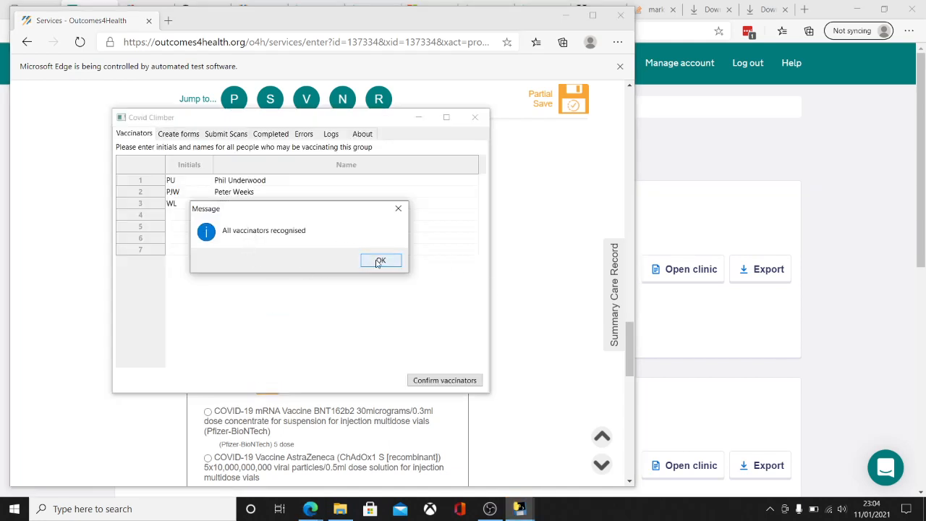
click(380, 261)
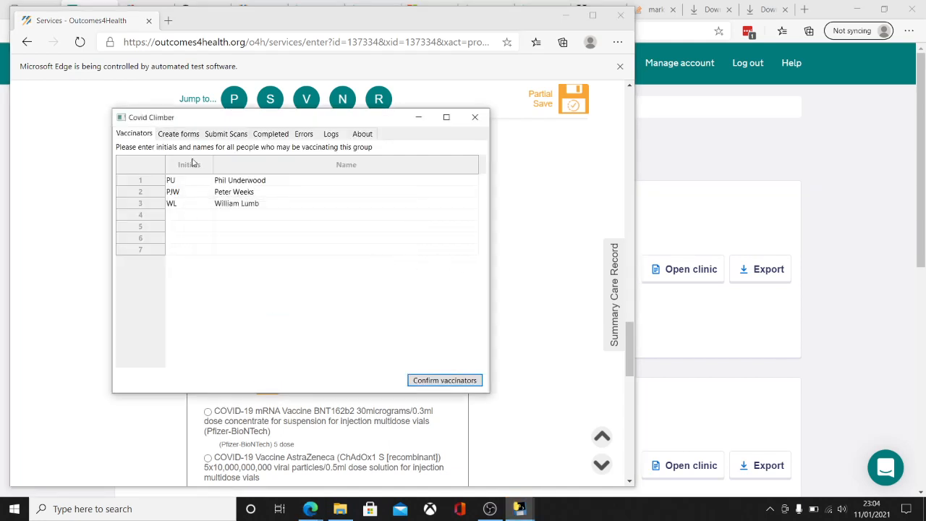
click(184, 139)
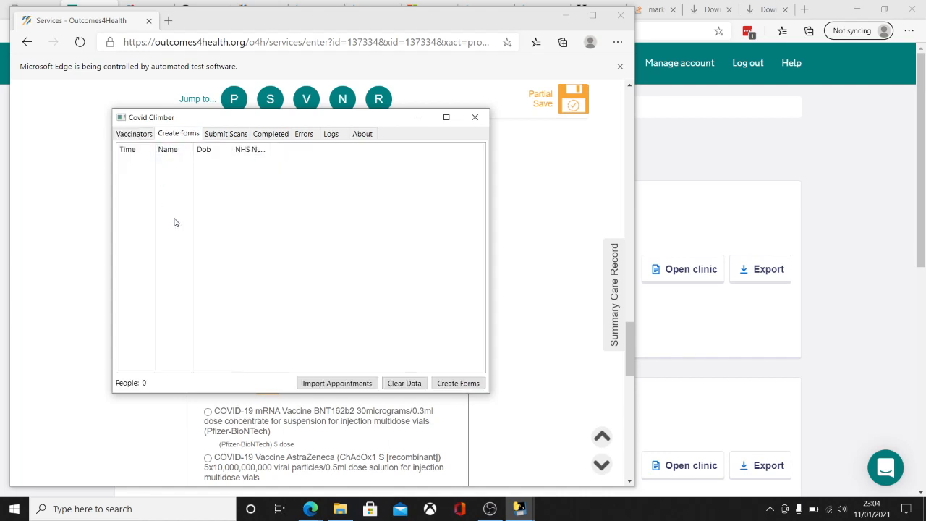
Step: Import the test_data1a appointments from the climber folder, listing 46 people
click(319, 385)
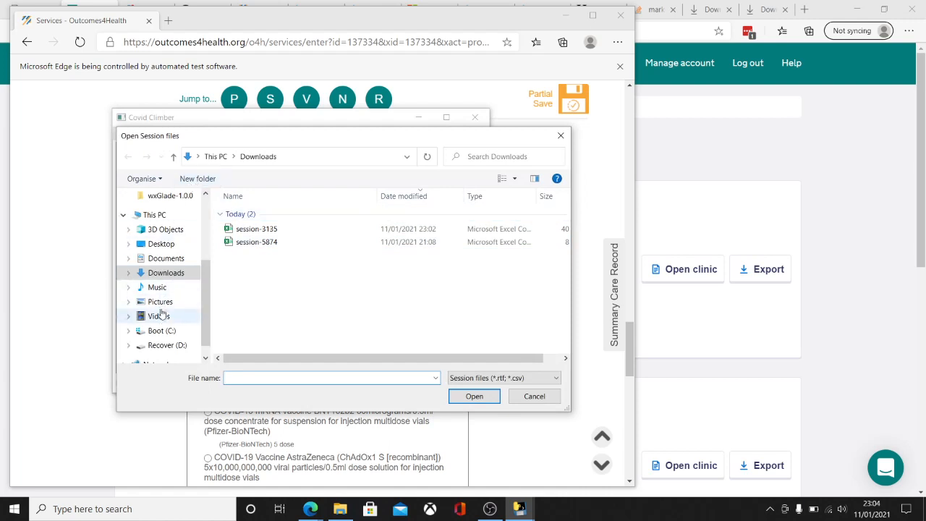
scroll(174, 327, up, 5)
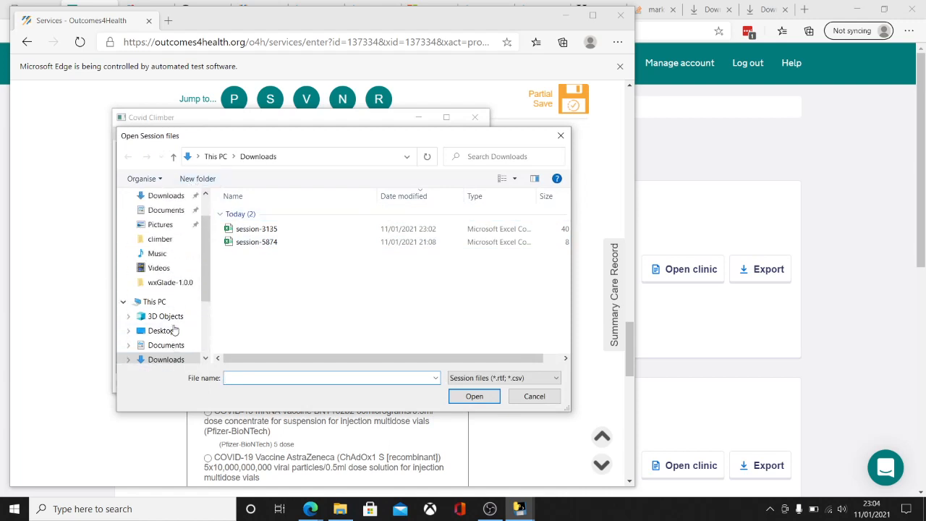
click(176, 282)
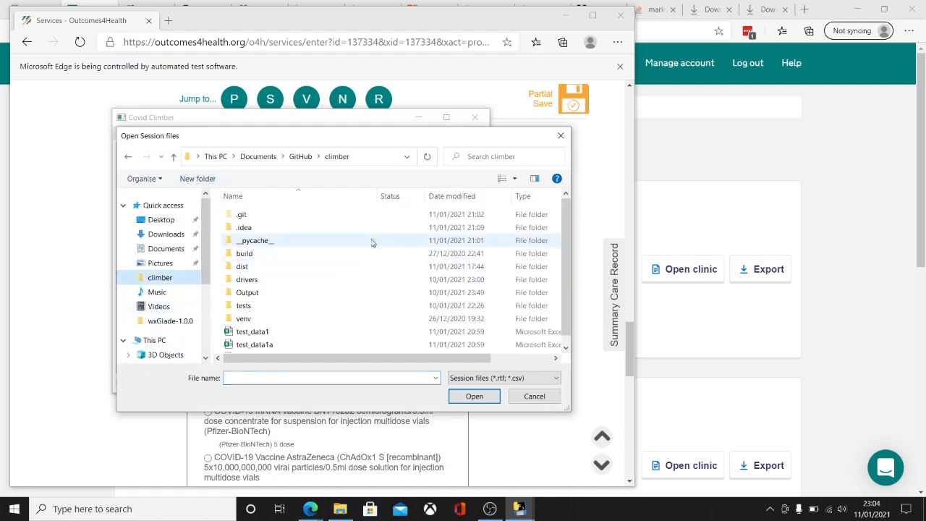
scroll(317, 321, down, 1)
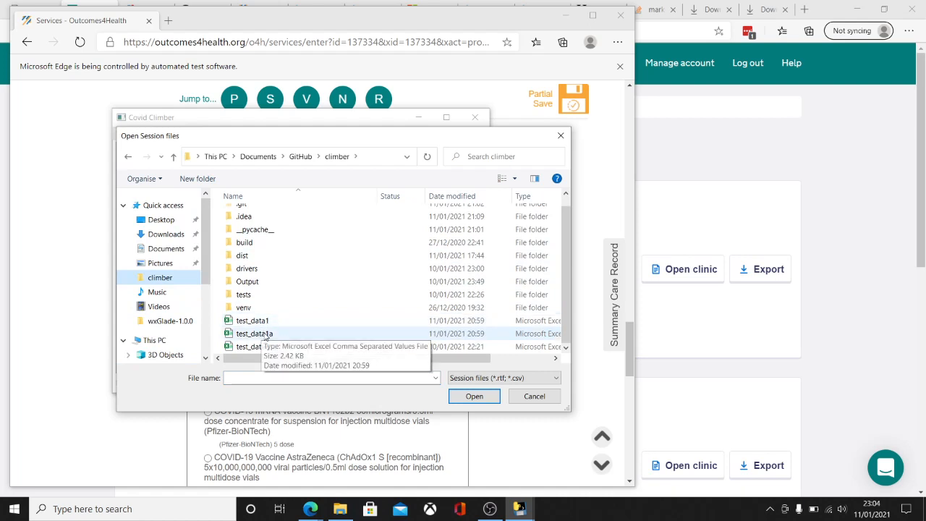
double_click(265, 334)
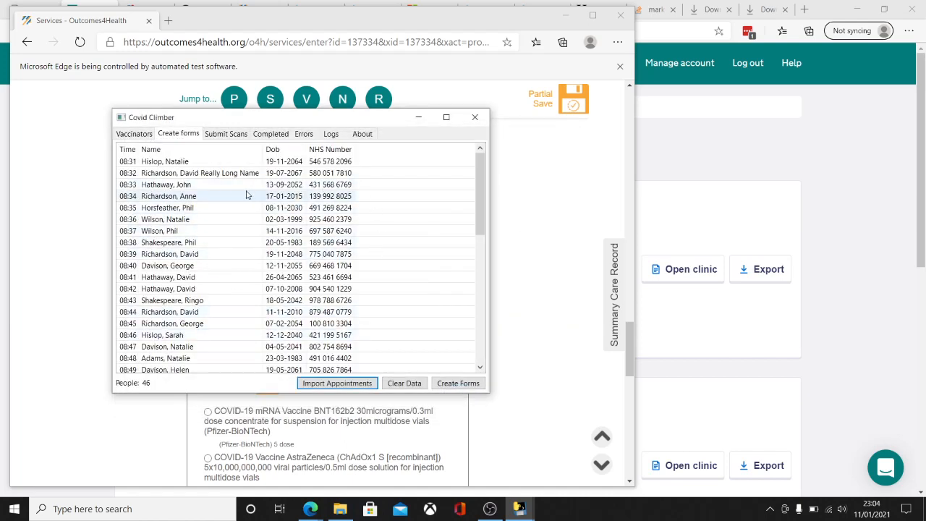
click(190, 177)
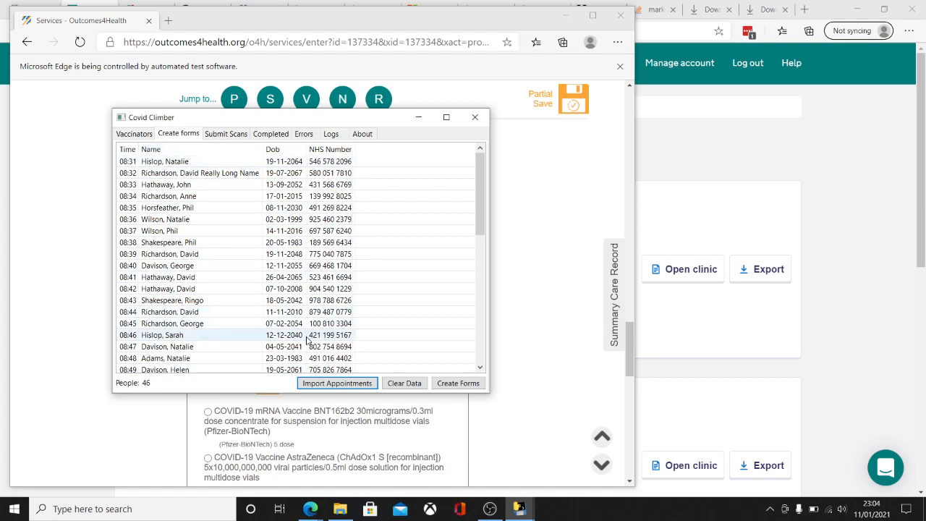
Step: Generate the 3-page Covid19 Vaccinations forms PDF, review it in Acrobat Reader, then close it
click(454, 384)
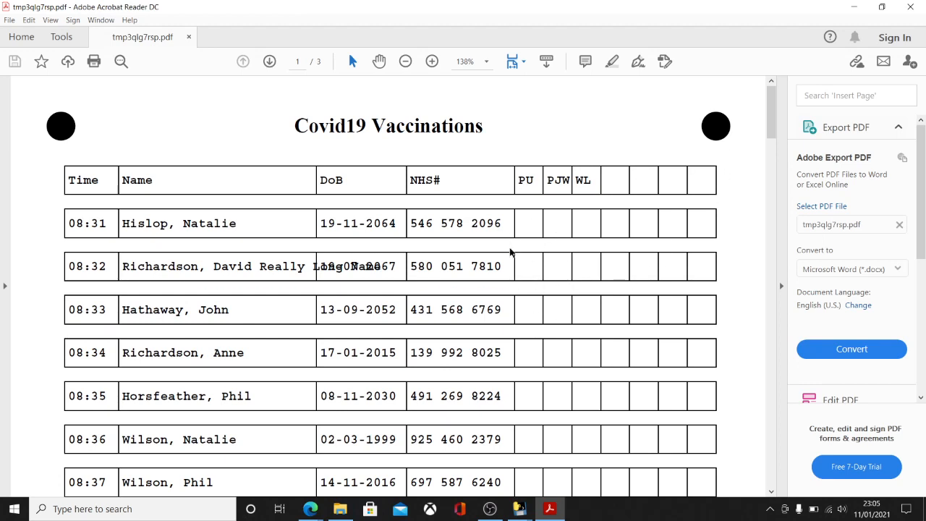
click(911, 7)
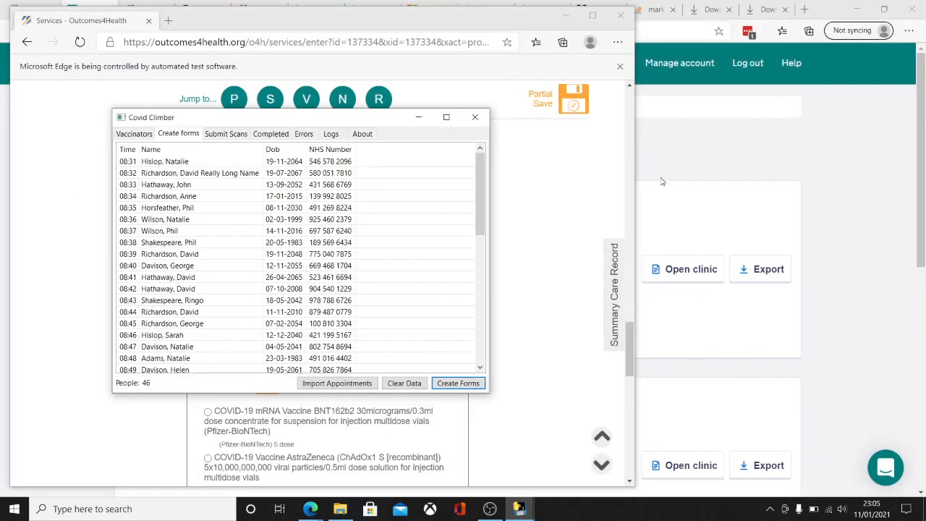
click(228, 142)
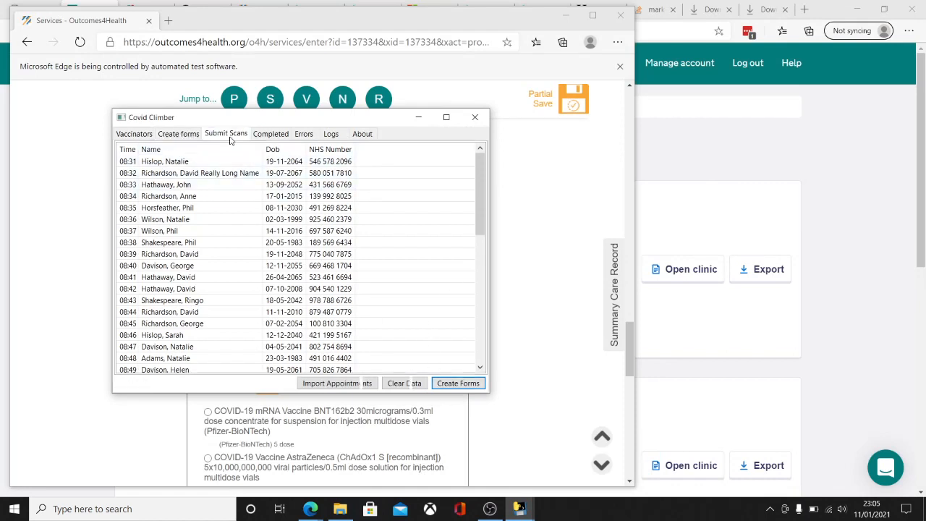
Step: Read the scanned vaccination forms from the test_scan1 image
click(319, 383)
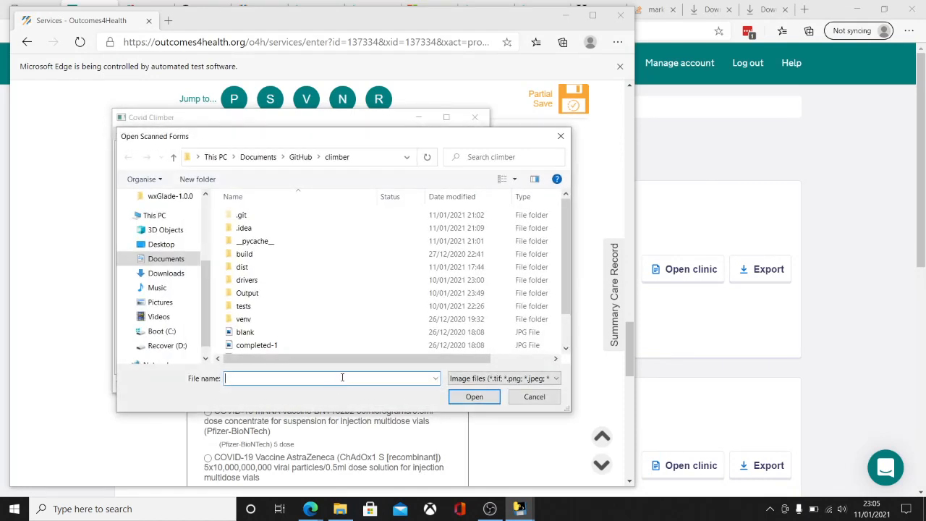
scroll(274, 315, down, 1)
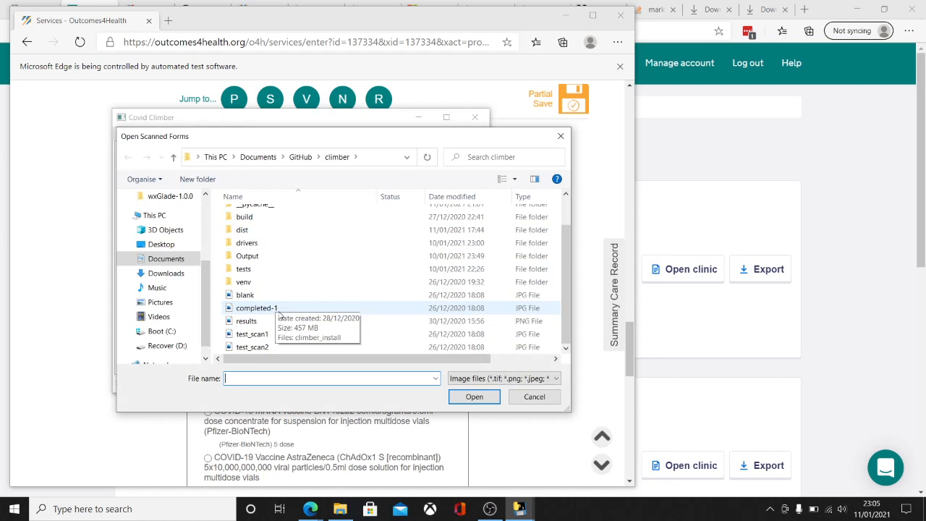
click(265, 335)
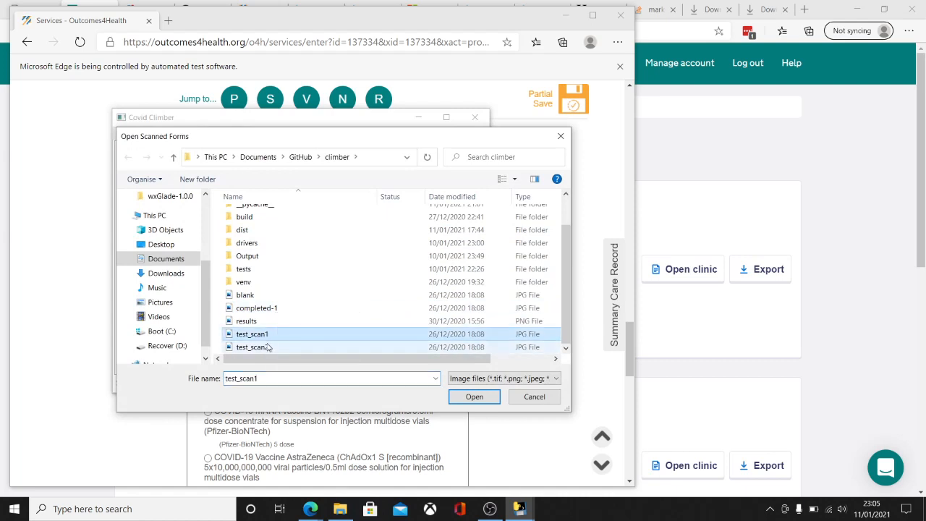
click(474, 400)
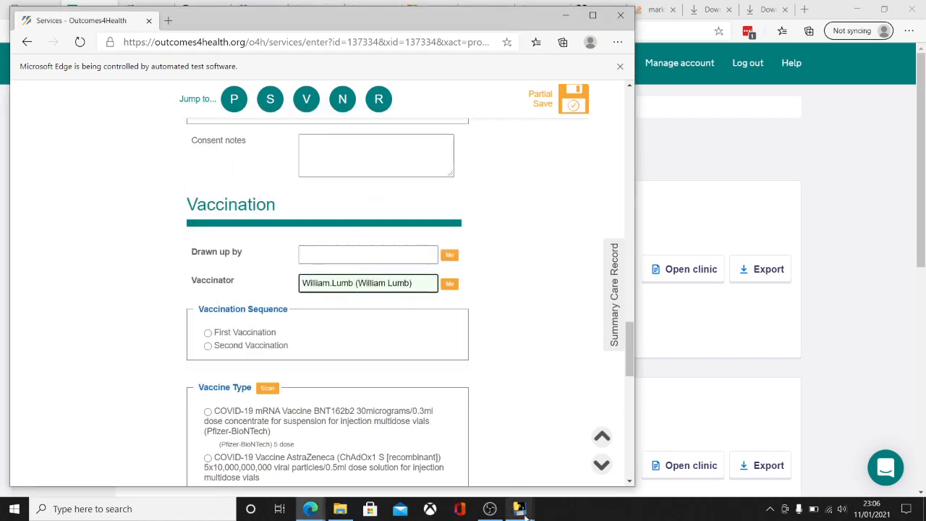
mouse_move(520, 507)
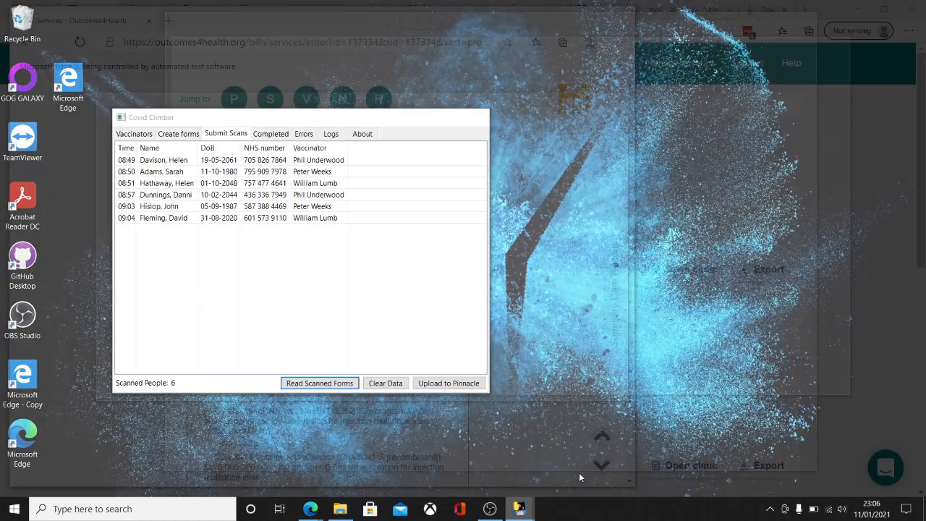
Step: Bring Covid Climber forward and view its 15 scan errors on the Errors page
click(581, 477)
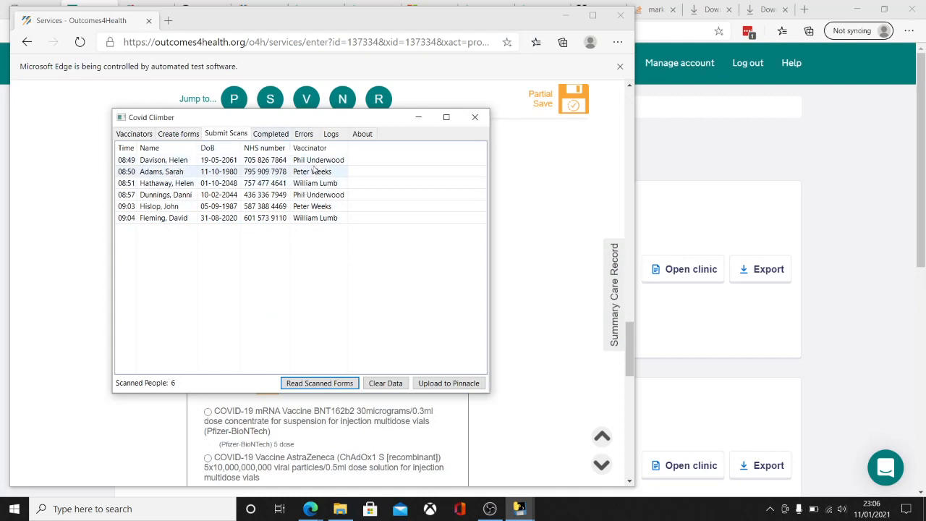
click(304, 135)
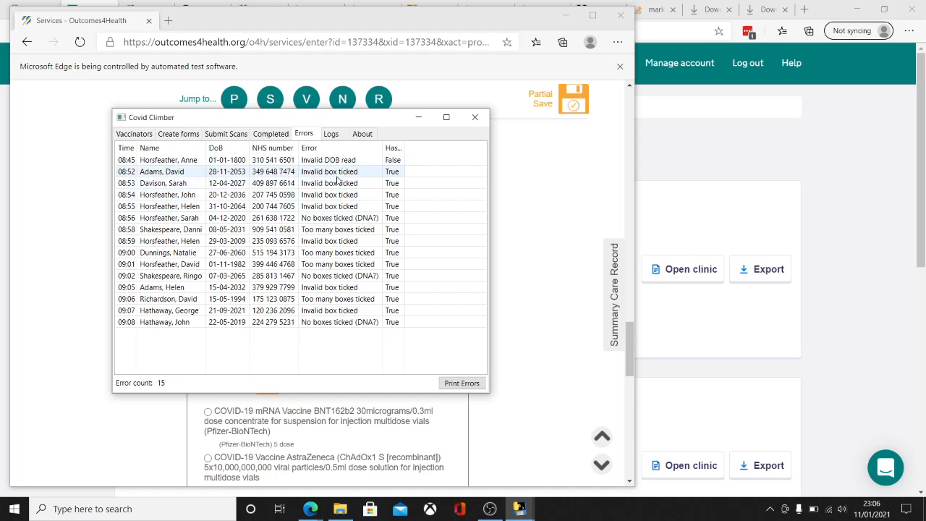
Step: Print the error list to a PDF report grouping errors by type beside scanned rows
click(457, 378)
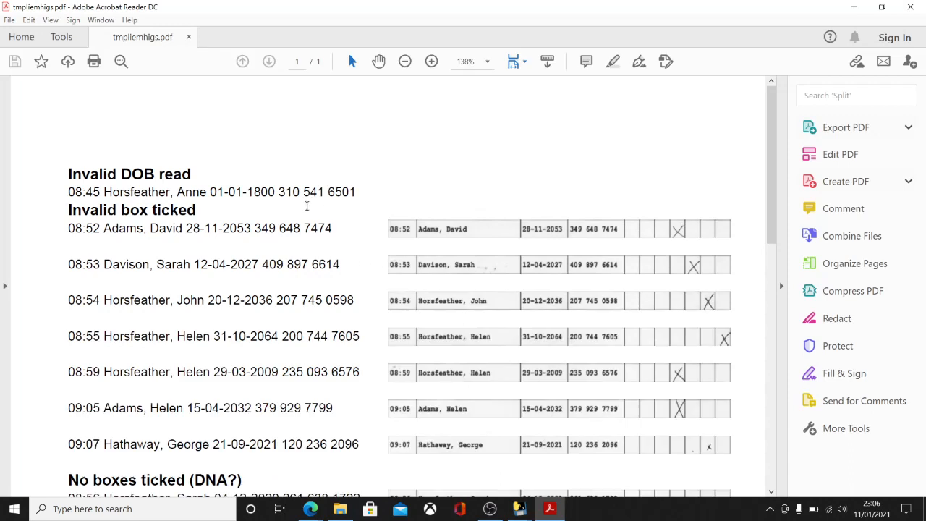
scroll(307, 207, down, 3)
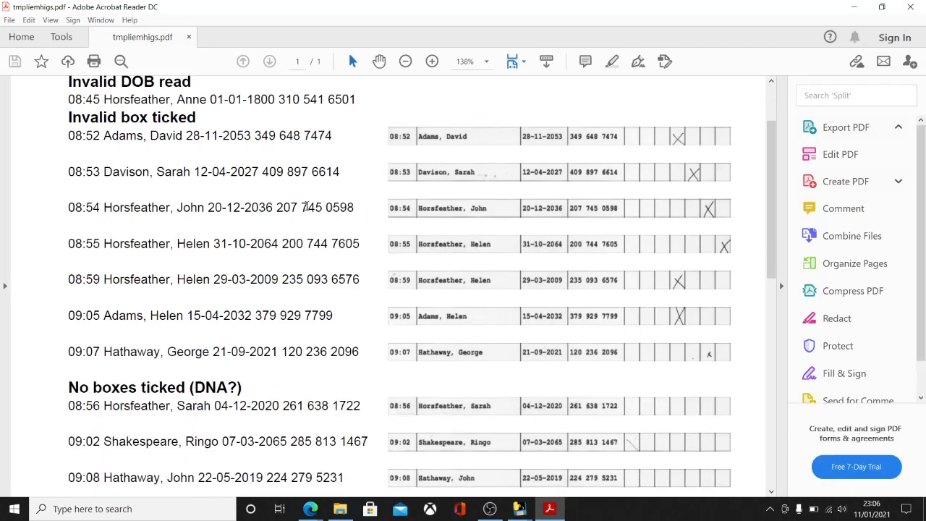
scroll(323, 205, down, 5)
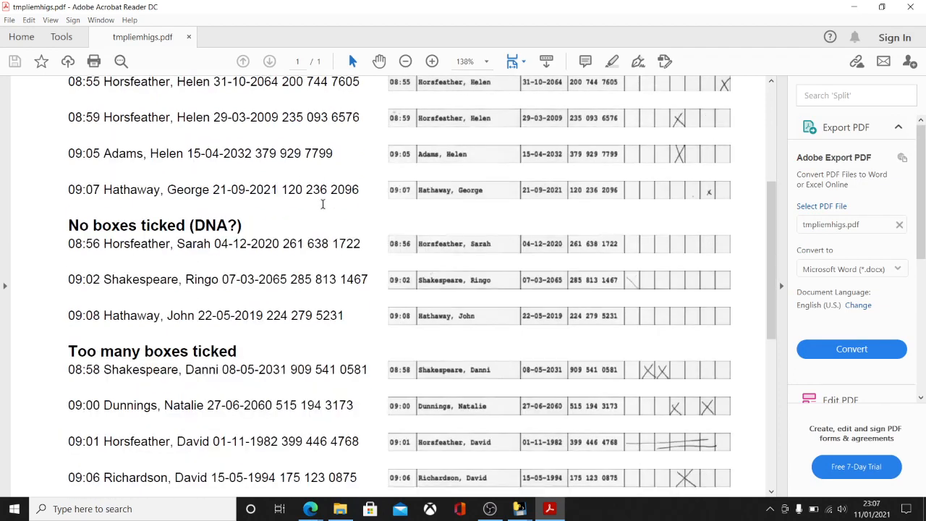
scroll(322, 204, down, 5)
scroll(321, 222, up, 1)
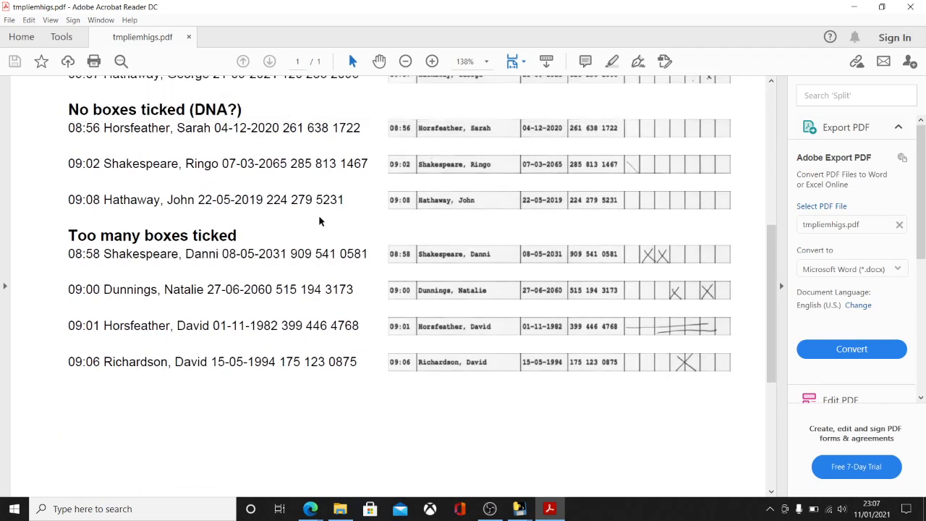
scroll(320, 221, up, 1)
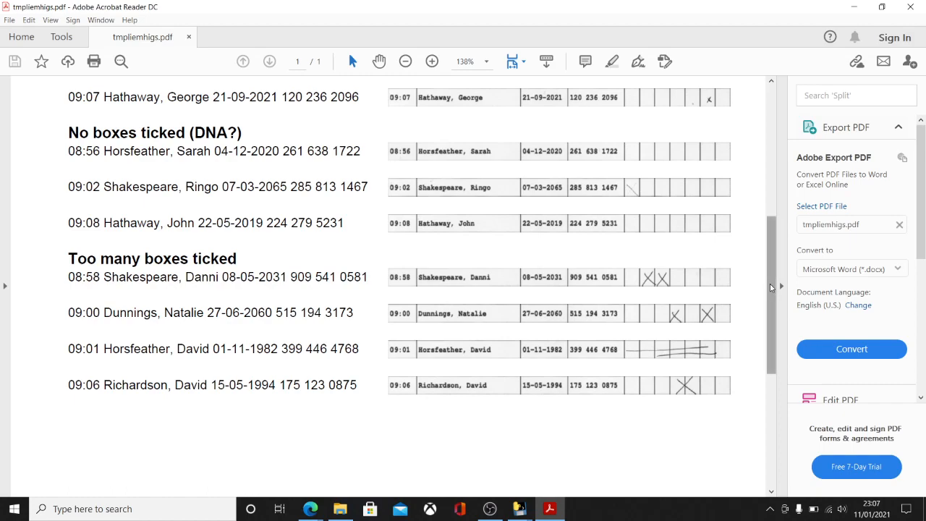
drag(772, 288, 761, 248)
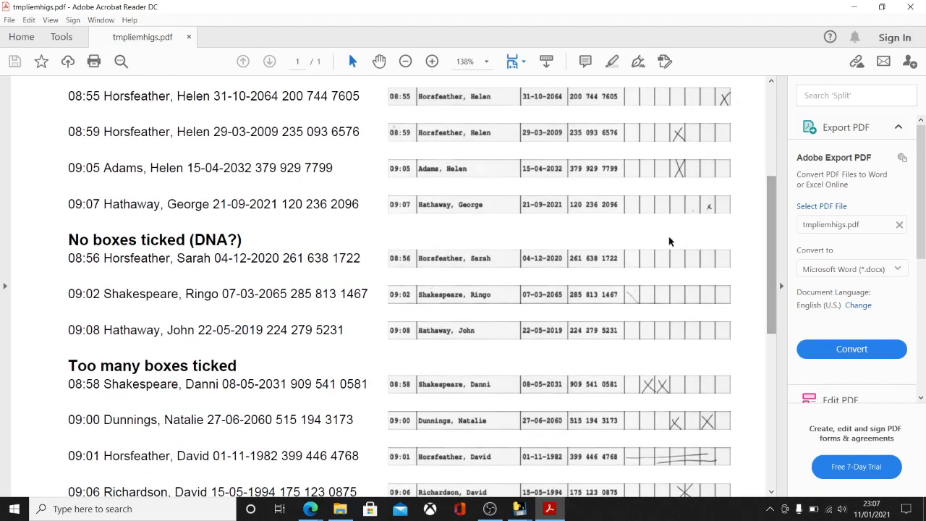
scroll(495, 375, down, 1)
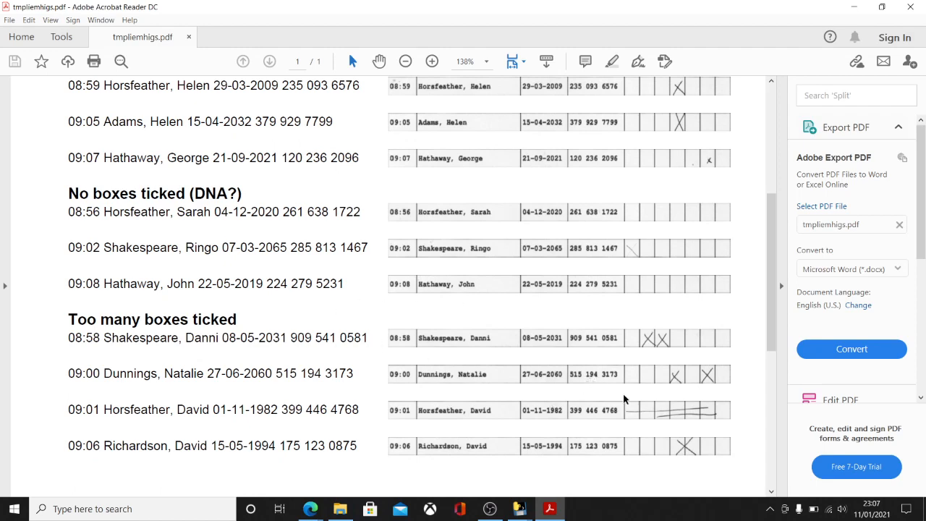
drag(771, 309, 771, 201)
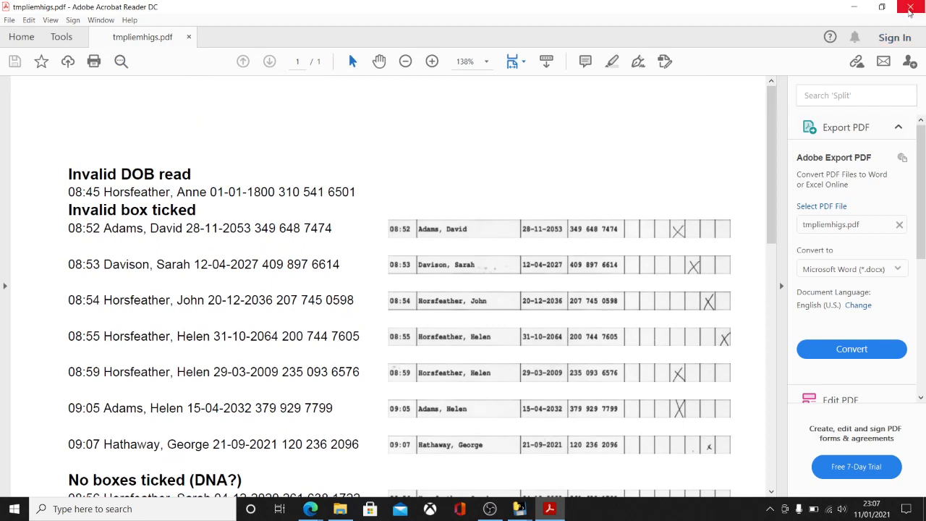
Step: Close the error report and start uploading the six scanned people to Pinnacle
click(910, 6)
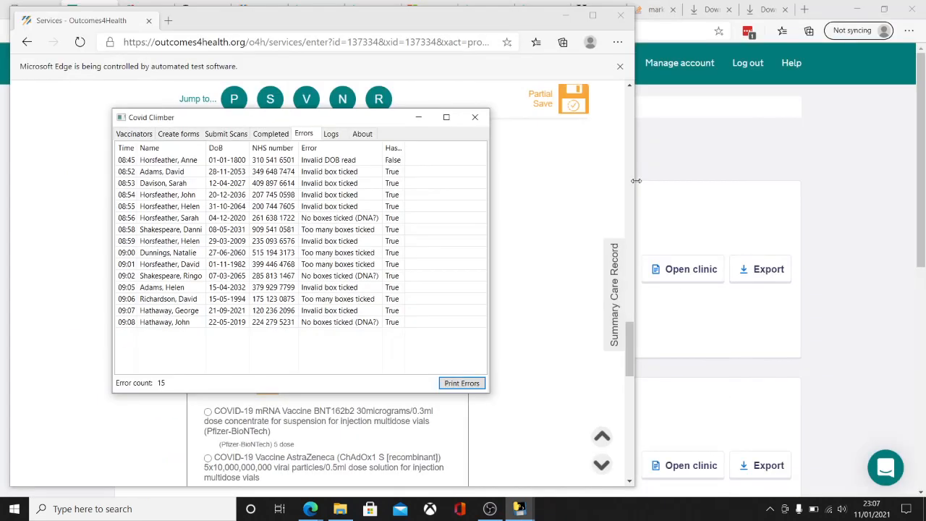
click(226, 134)
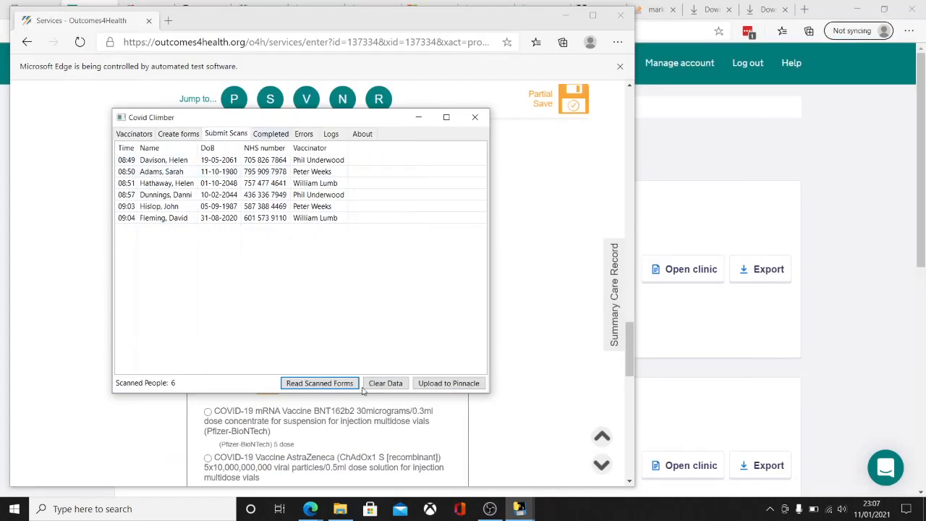
click(446, 384)
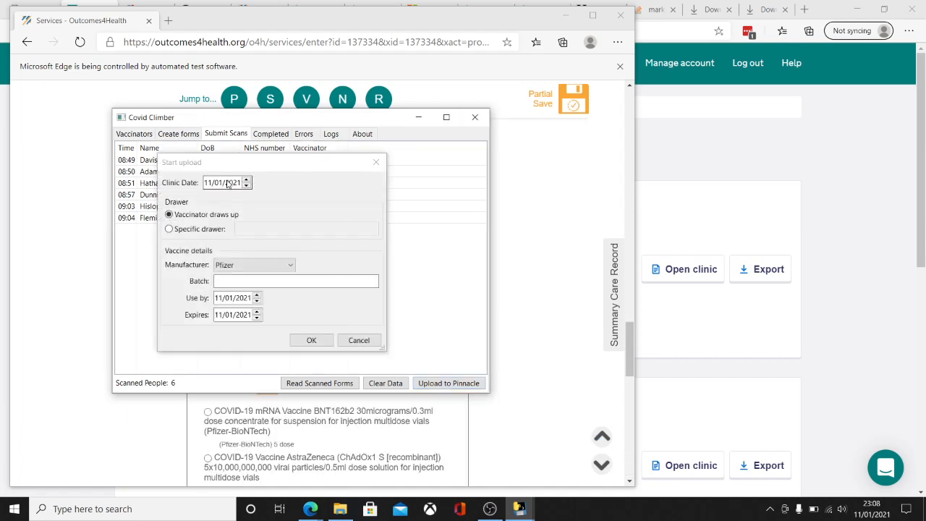
Step: Set clinic date 08/01/2021, batch AB001, use-by 10/01/2021 and expiry 01/02/2021, then confirm the upload
click(246, 181)
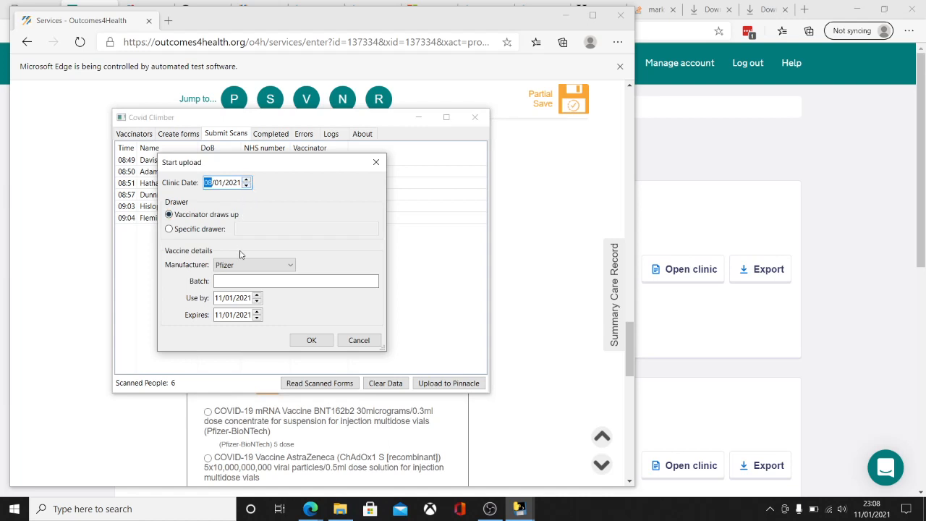
click(249, 283)
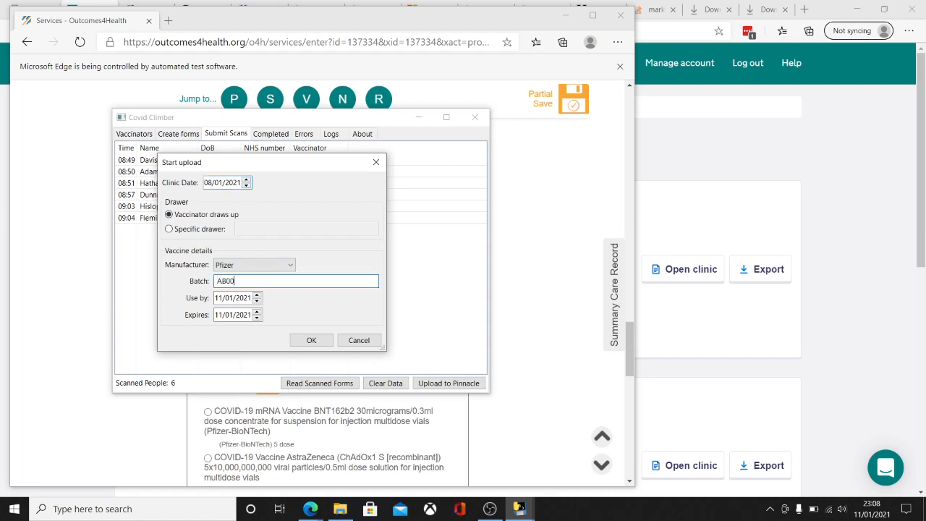
click(256, 302)
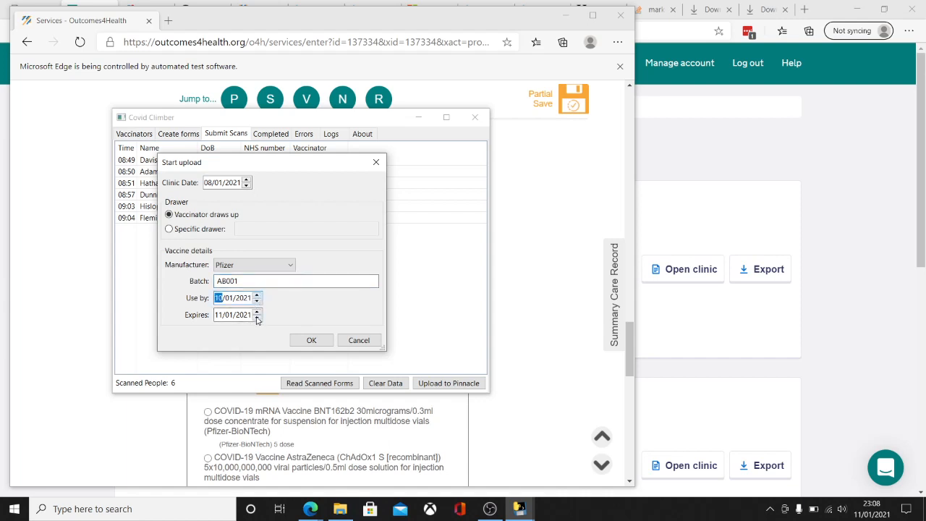
click(224, 316)
text(1)
click(231, 315)
text(2)
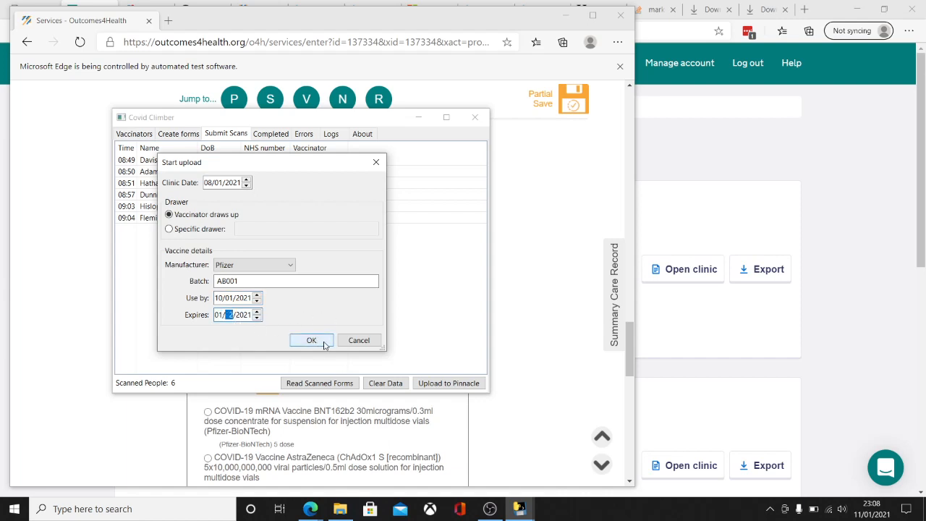
click(312, 341)
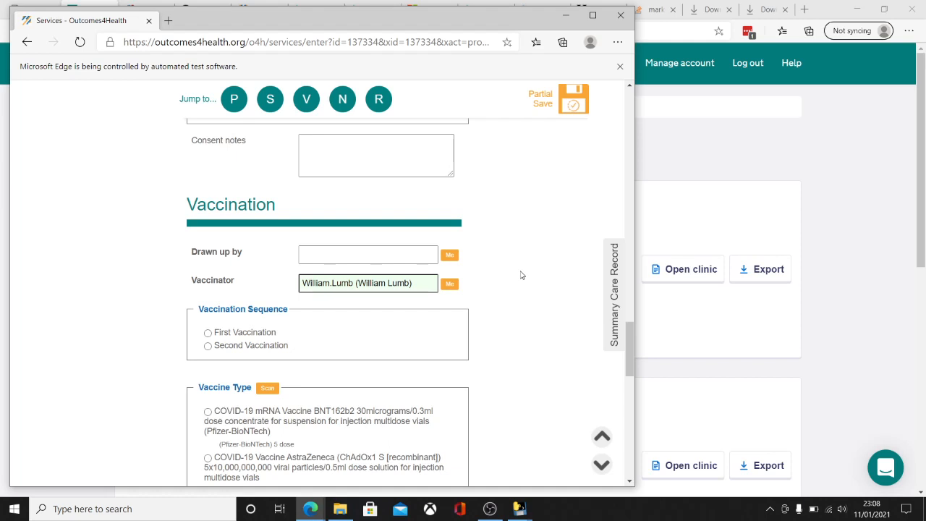
Step: Tick Left deltoid as the injection site and Intramuscular as the route in Outcomes4Health
scroll(519, 319, down, 6)
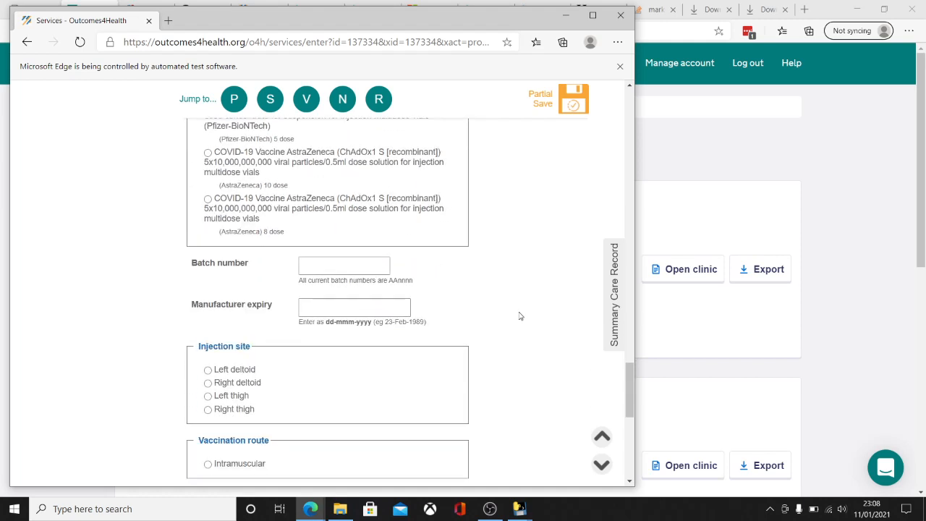
click(208, 247)
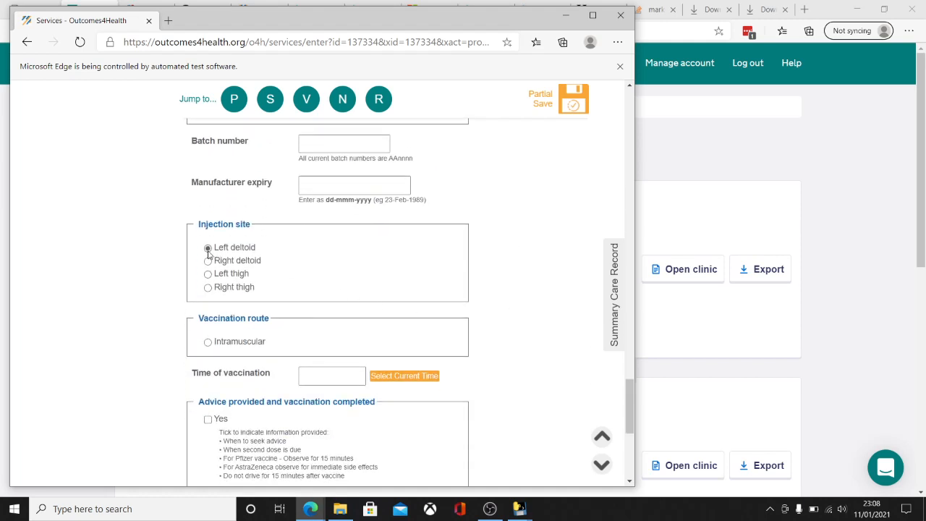
click(208, 341)
scroll(482, 379, up, 1)
scroll(483, 379, up, 12)
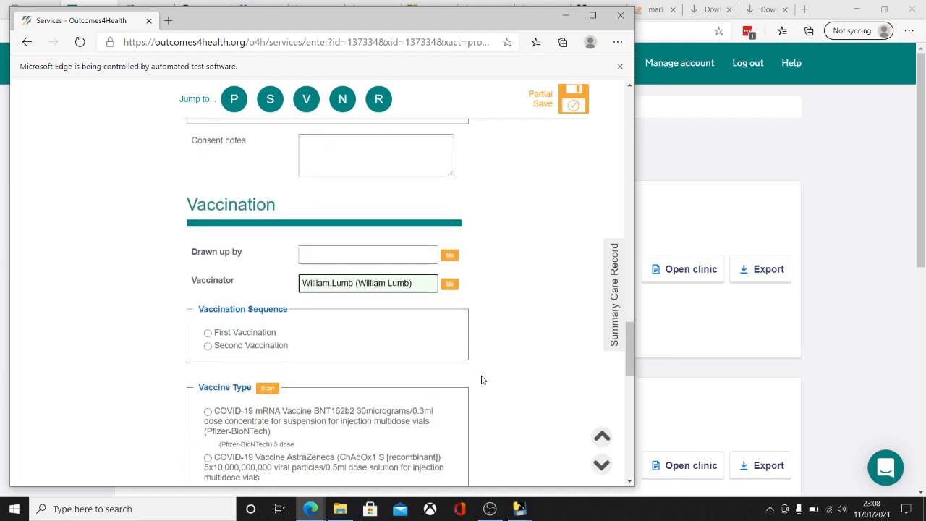
scroll(279, 429, down, 1)
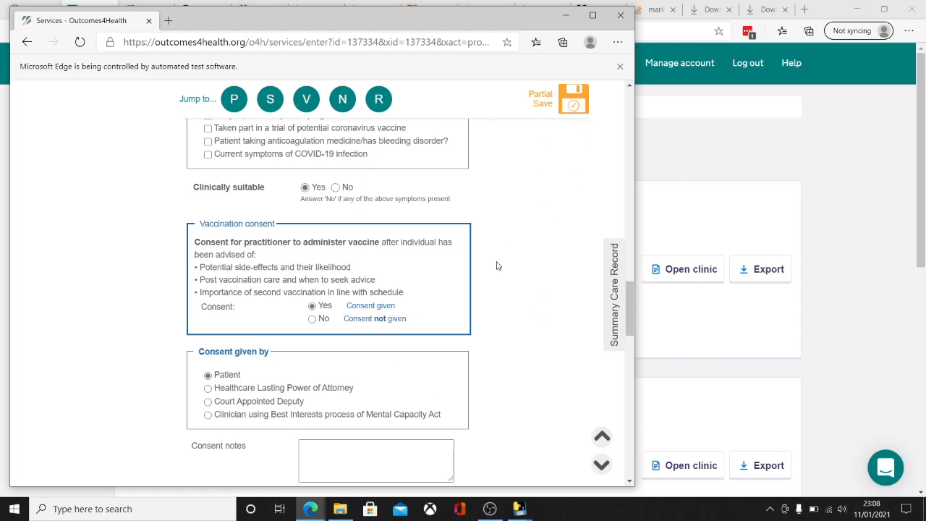
key(alt+Tab)
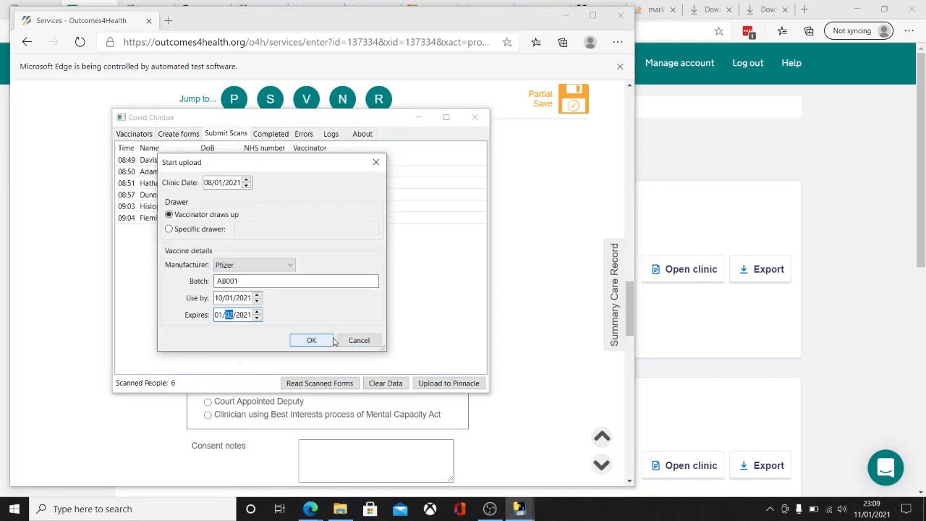
Step: Move the Start upload dialog aside and cancel it without uploading anything
mouse_move(248, 167)
mouse_down()
mouse_move(426, 223)
mouse_move(389, 256)
mouse_move(330, 248)
mouse_move(276, 158)
mouse_move(264, 158)
mouse_up()
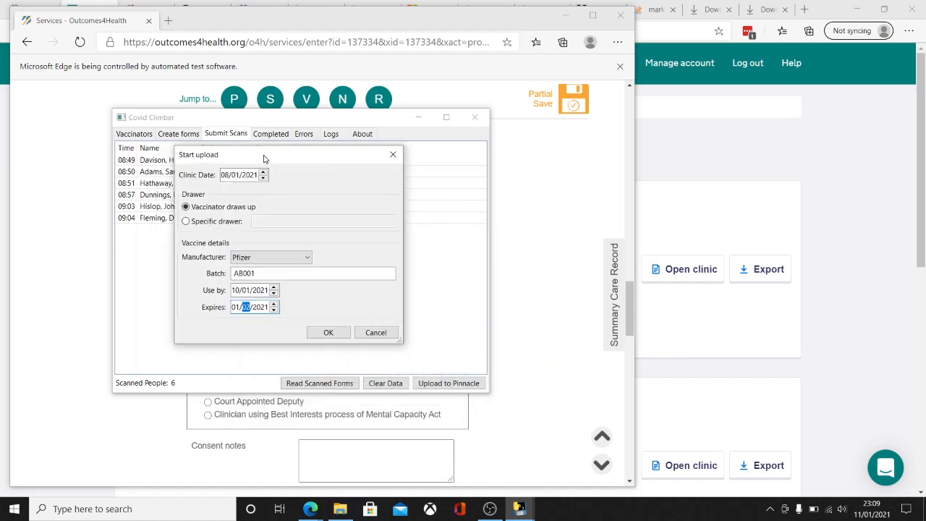
click(374, 335)
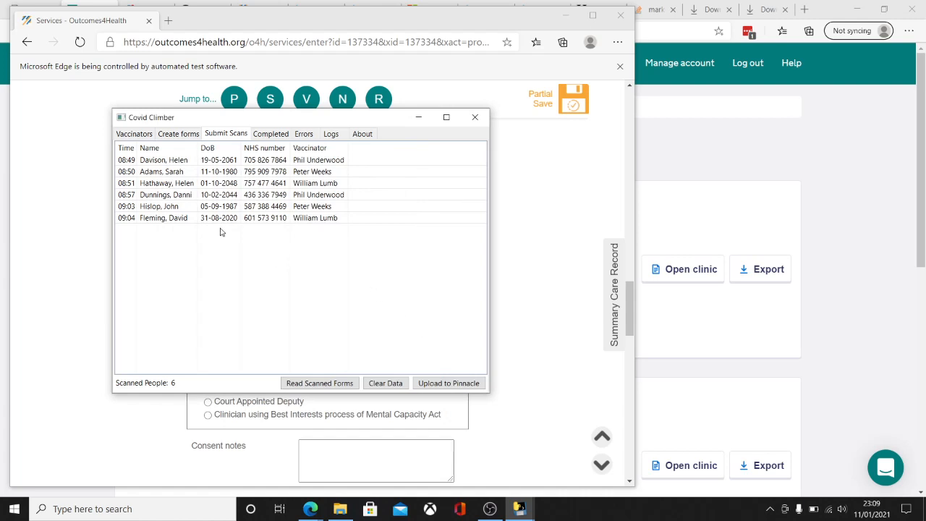